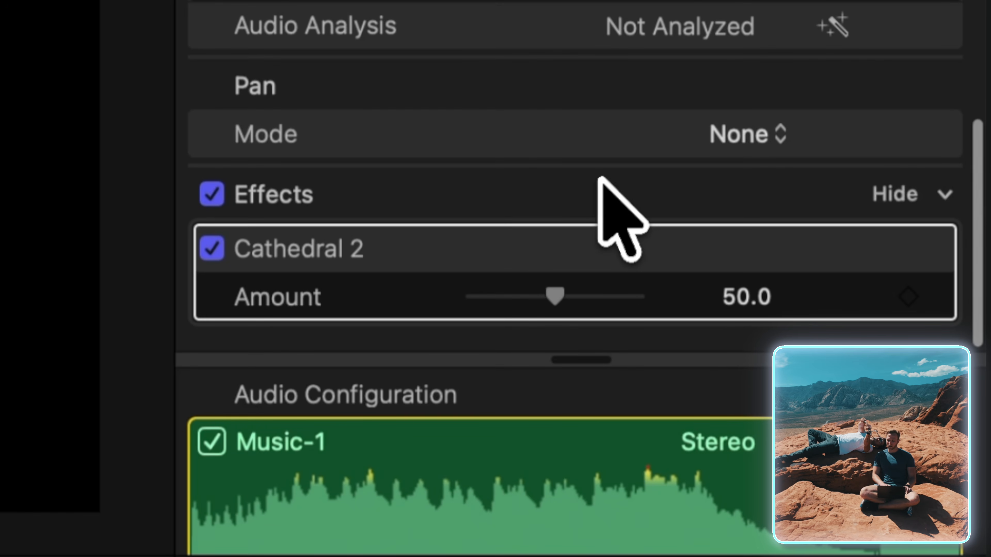
# Keyframe the Cathedral 2 effect's Amount at 50.0 at 12:10 and lower it at 12:02, just before the hold segment.
pyautogui.click(908, 296)
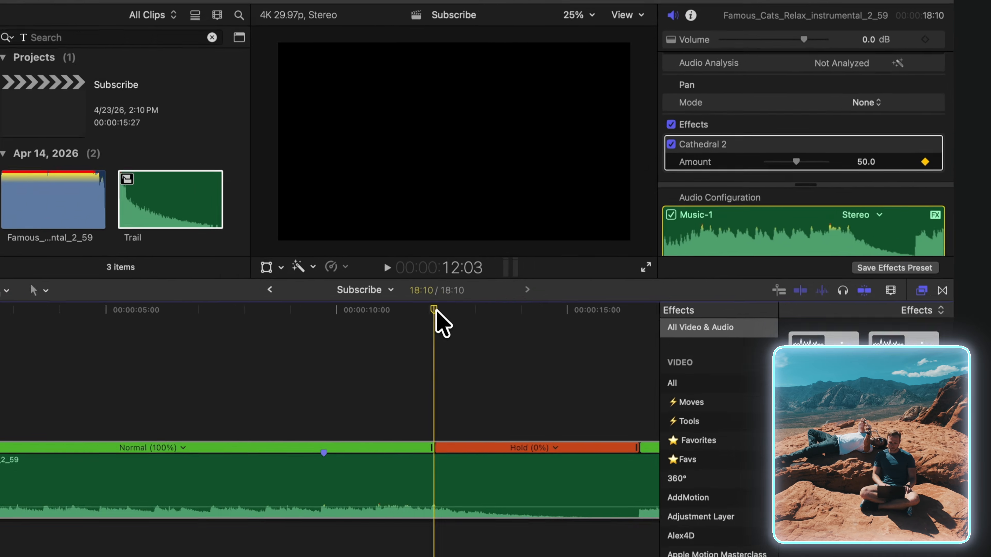
pyautogui.click(530, 269)
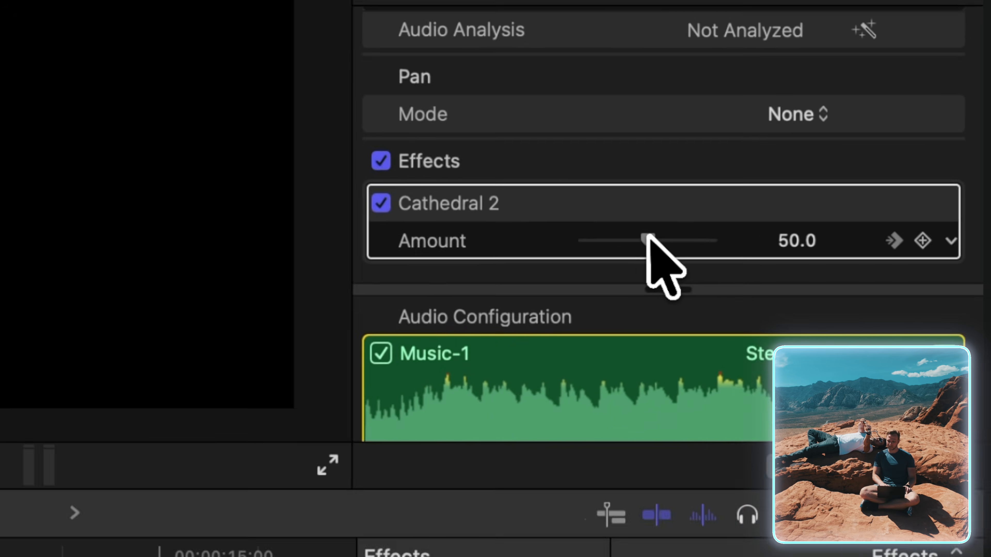
pyautogui.moveTo(823, 148); pyautogui.dragTo(797, 147)
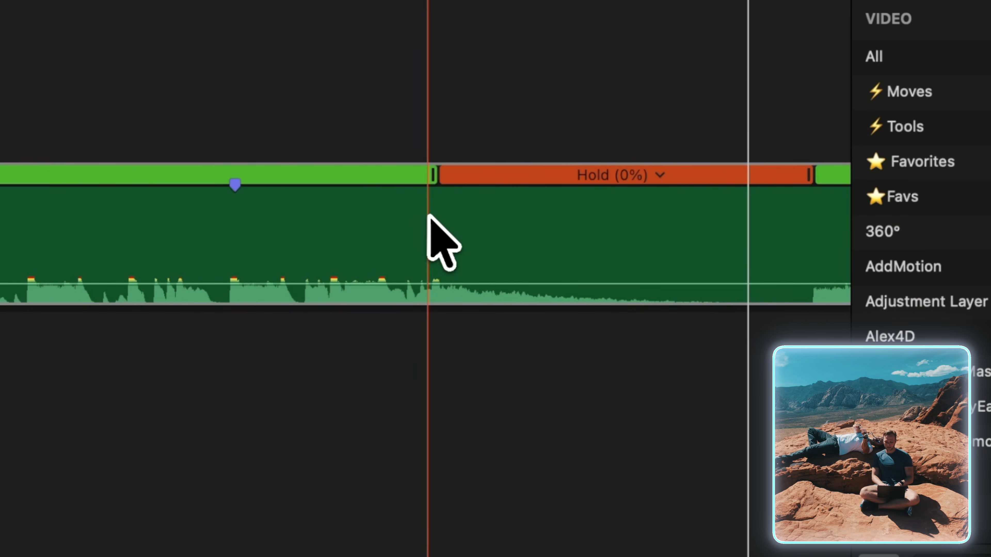
# Blade the music clip at the start and end of the hold segment and turn that piece into a compound clip.
pyautogui.press('super+b')
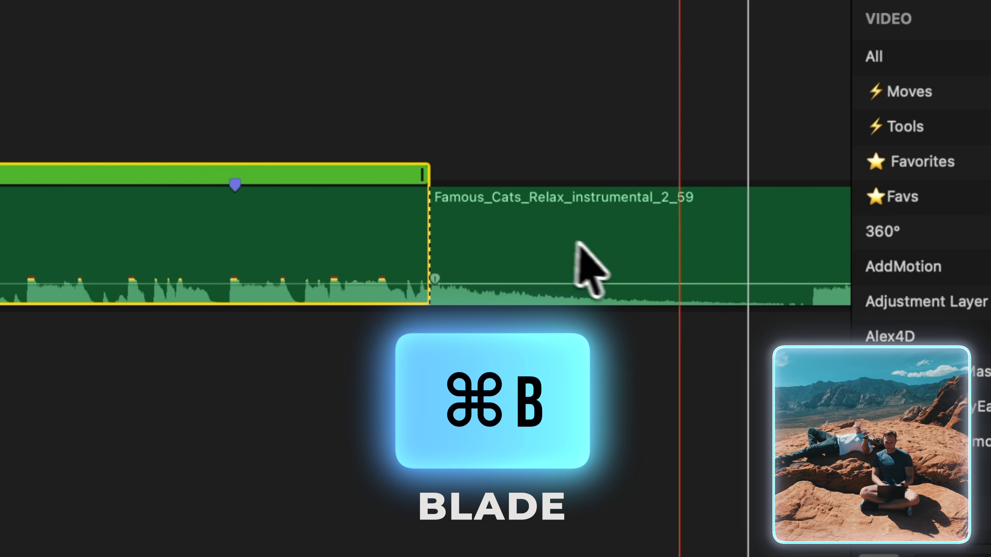
pyautogui.press('super+b')
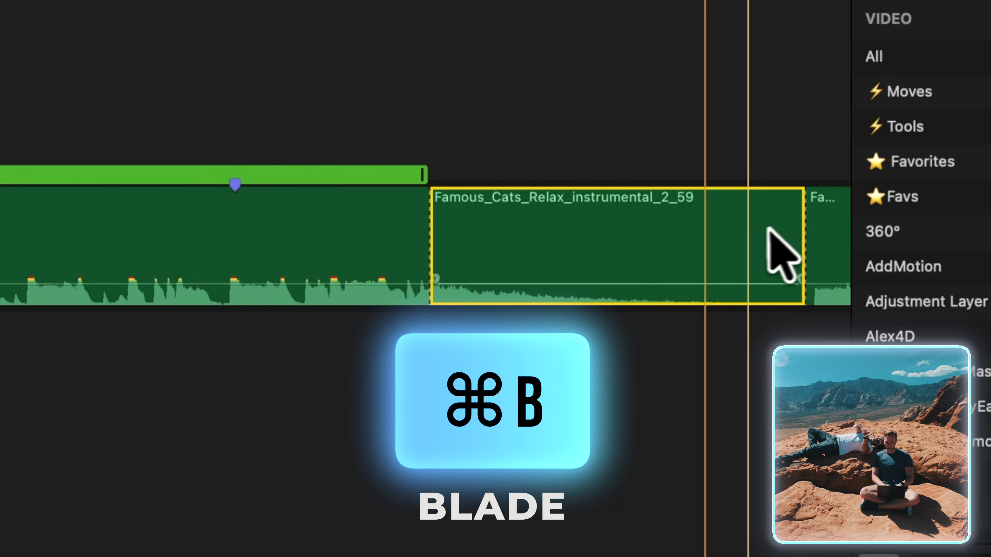
pyautogui.rightClick(621, 235)
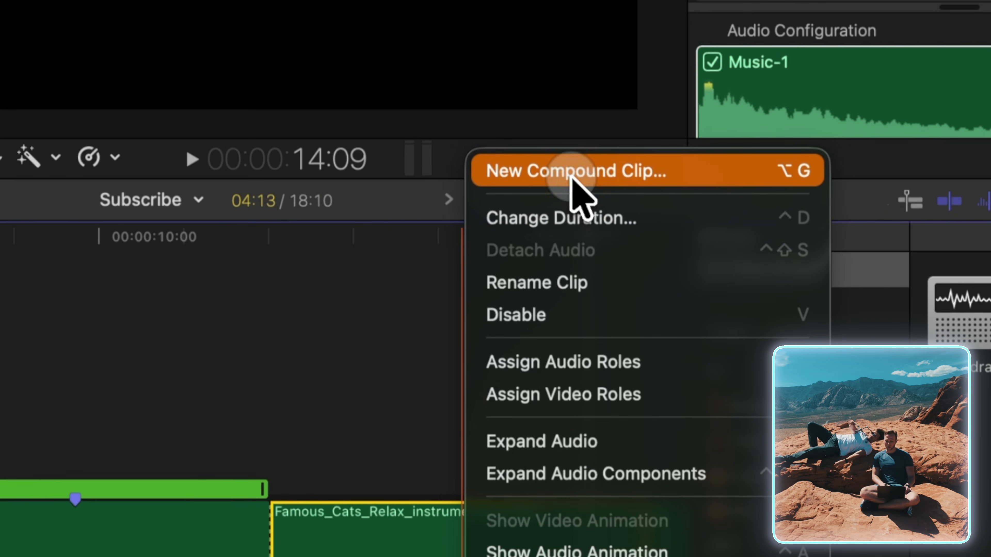
pyautogui.click(571, 177)
pyautogui.press('Return')
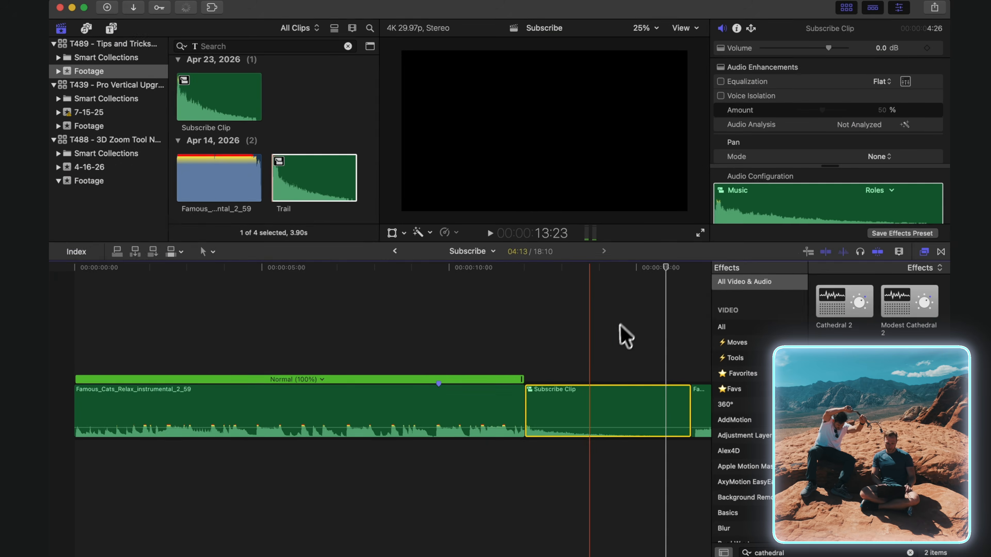
# Duplicate the compound clip to the start of the timeline and reverse the copy.
pyautogui.press('alt')
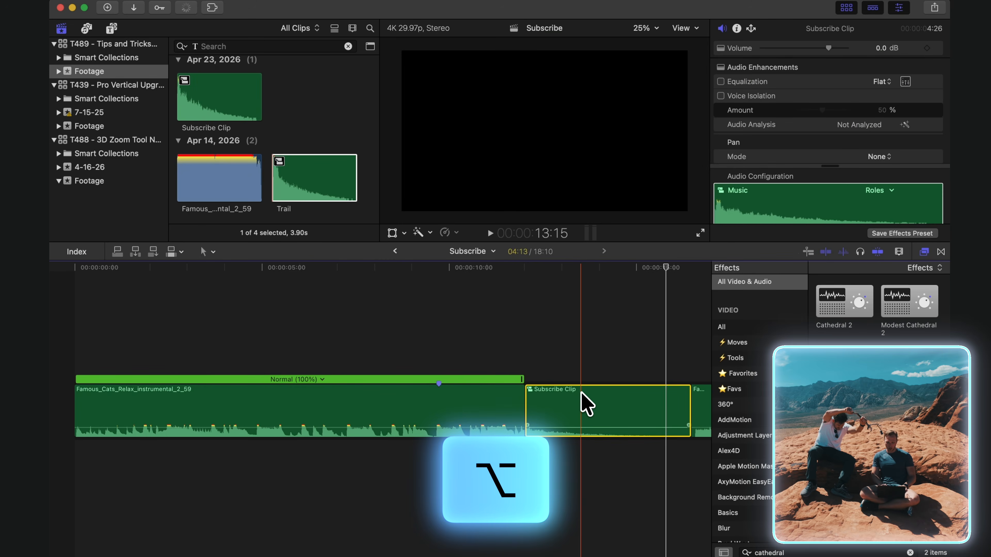
pyautogui.moveTo(582, 404); pyautogui.dragTo(82, 433)
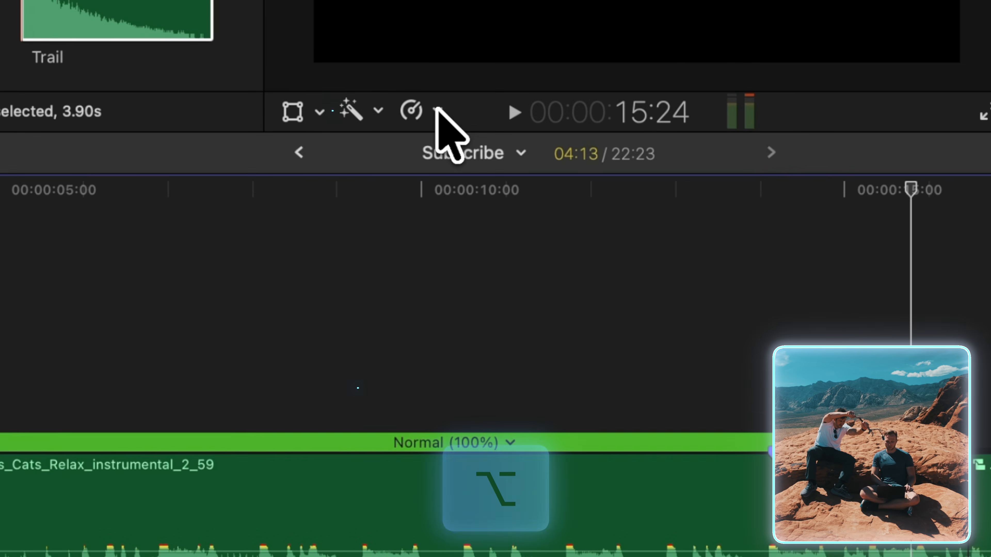
pyautogui.click(437, 110)
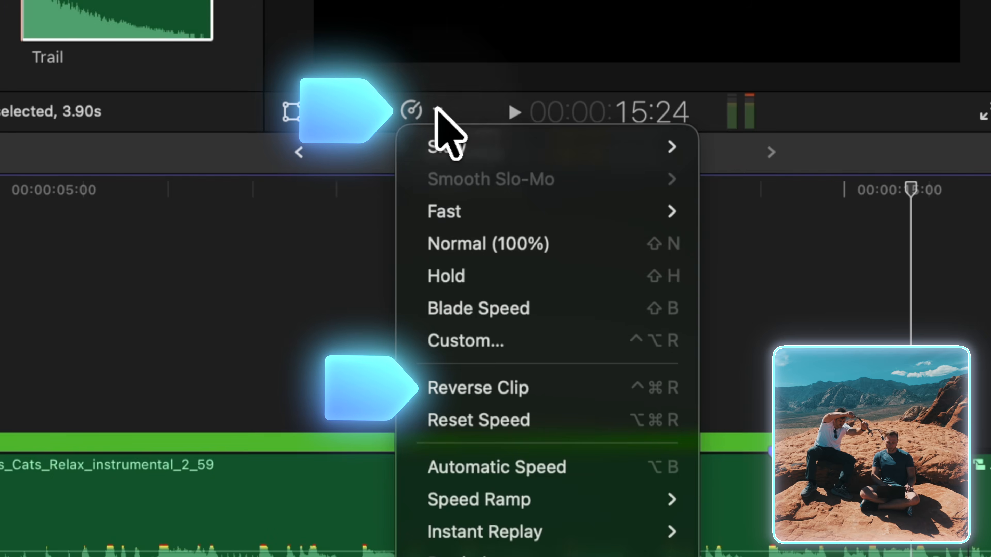
pyautogui.click(577, 386)
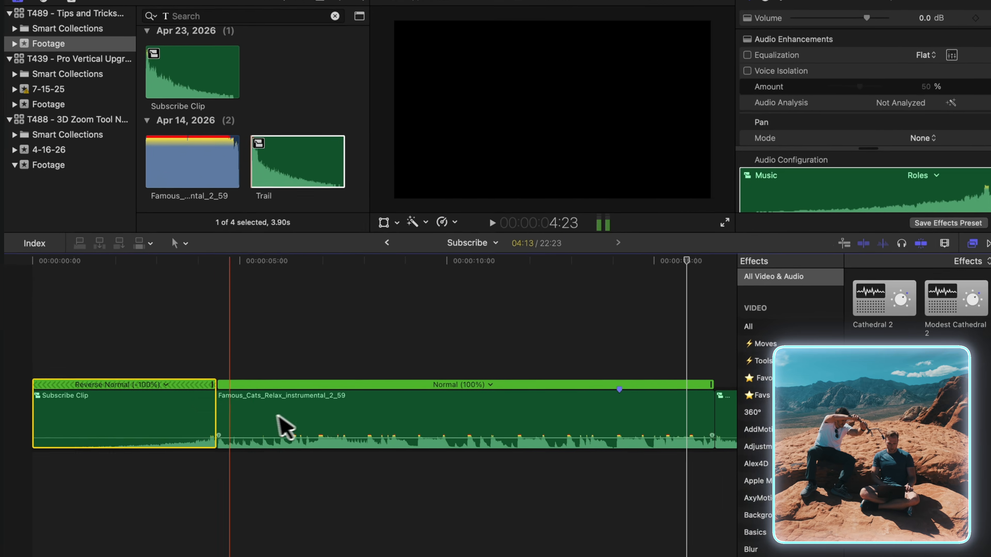
pyautogui.moveTo(121, 453); pyautogui.dragTo(258, 465)
pyautogui.moveTo(329, 411); pyautogui.dragTo(337, 410)
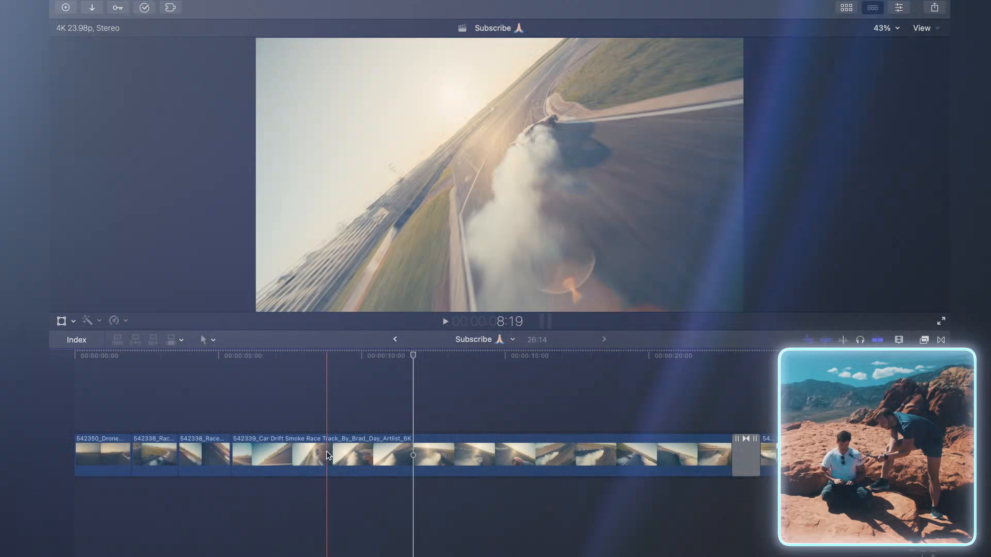
# Try trimming the start of the Car Drift Smoke Race Track clip to 9:06.
pyautogui.click(329, 455)
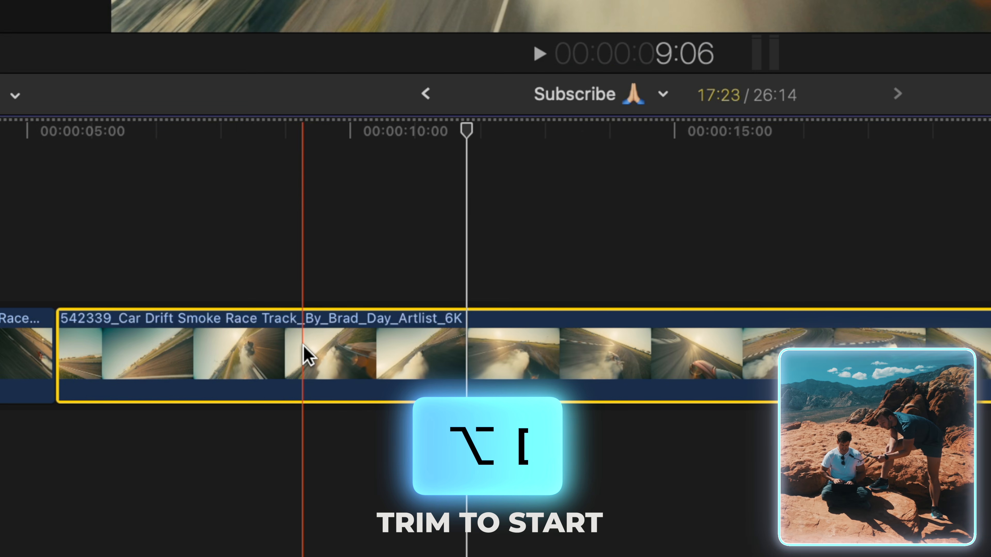
pyautogui.hotkey('alt', '[')
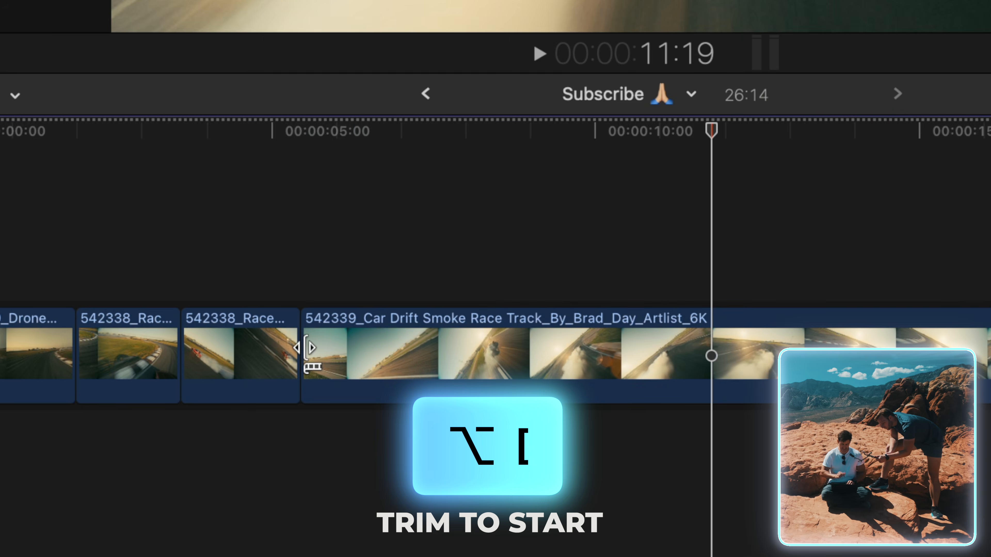
# Trim the end of the Car Drift Smoke Race Track clip to about 19:09.
pyautogui.click(710, 364)
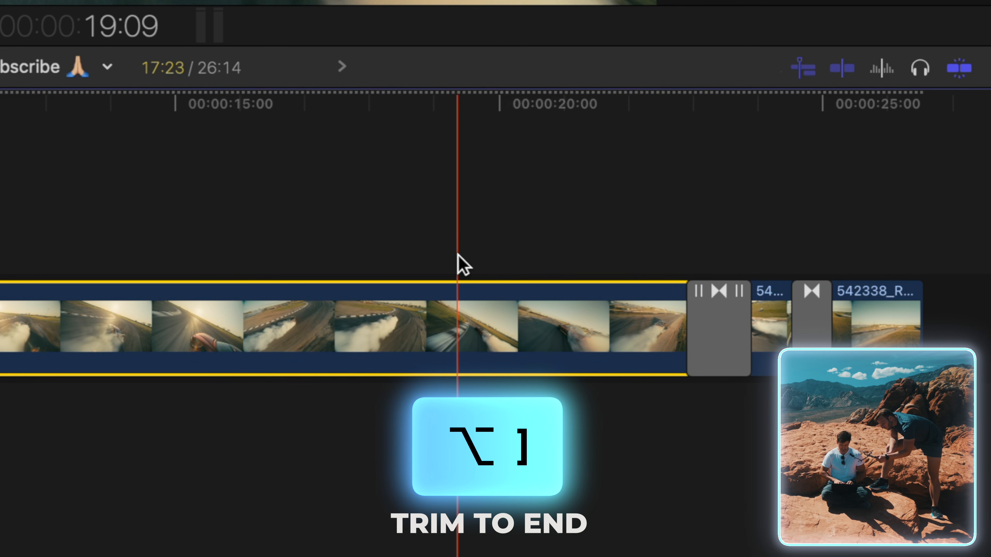
pyautogui.hotkey('alt', ']')
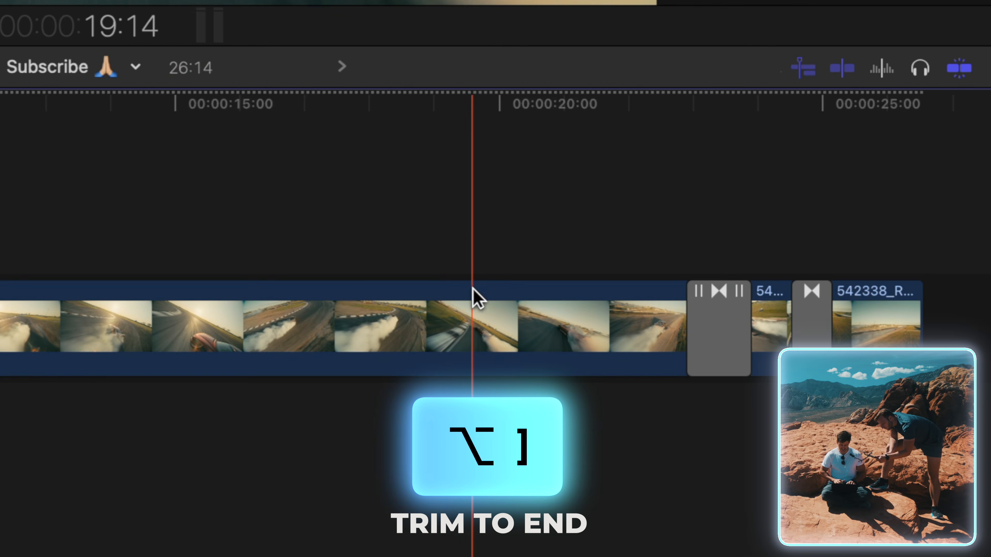
pyautogui.click(467, 311)
pyautogui.hotkey('alt', ']')
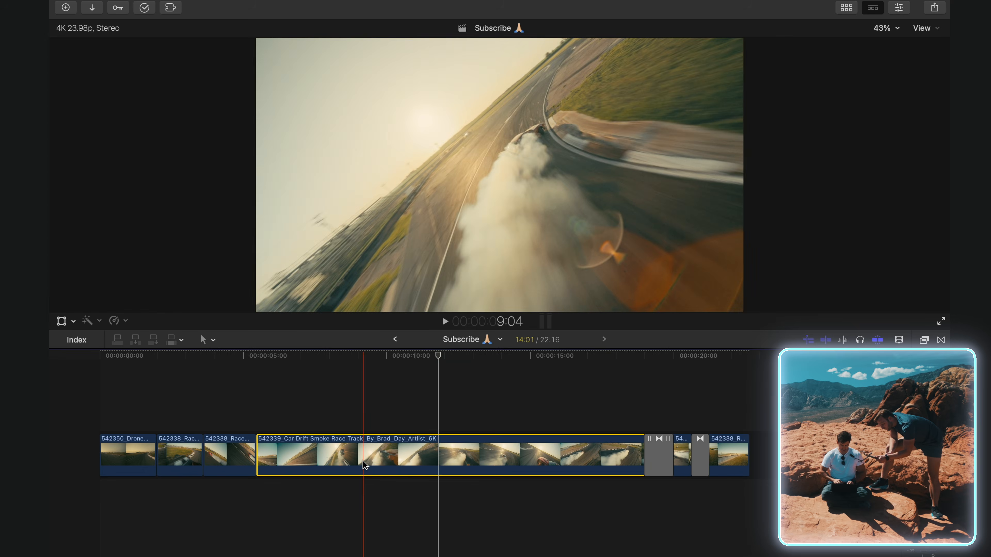
# Try trimming the Car Drift Smoke Race Track clip to a selected range between about 7.5 and 11 seconds.
pyautogui.click(357, 413)
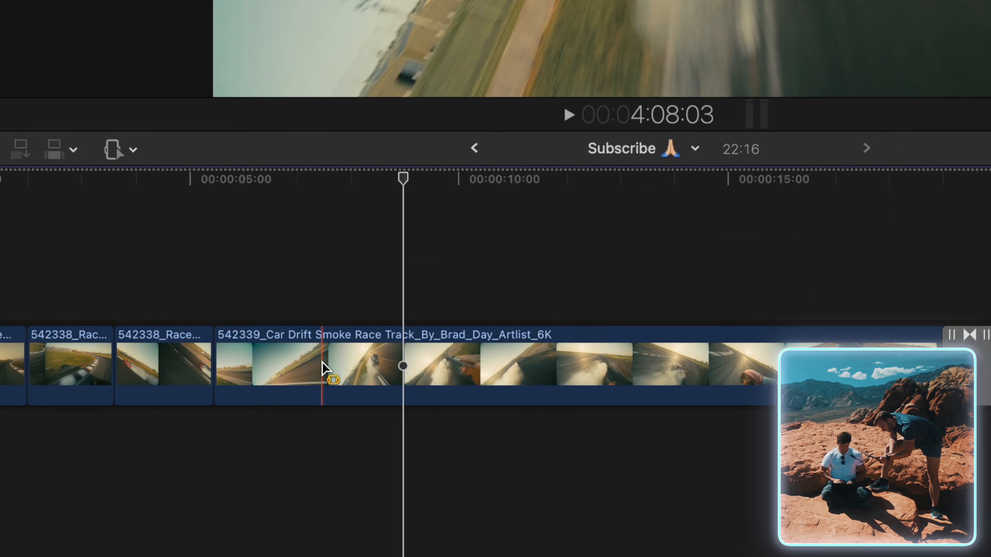
pyautogui.moveTo(316, 455); pyautogui.dragTo(374, 456)
pyautogui.moveTo(493, 284); pyautogui.dragTo(639, 284)
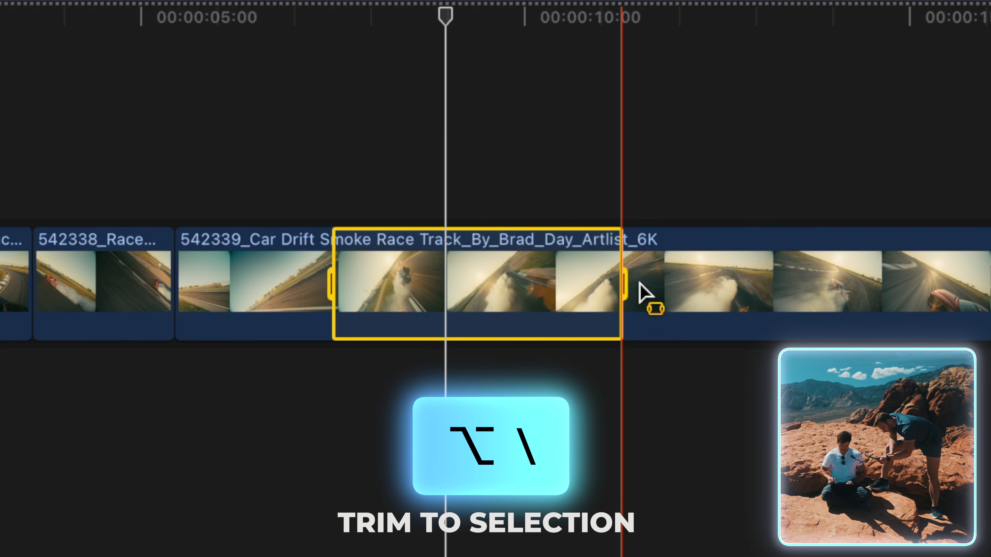
pyautogui.hotkey('alt', '\\')
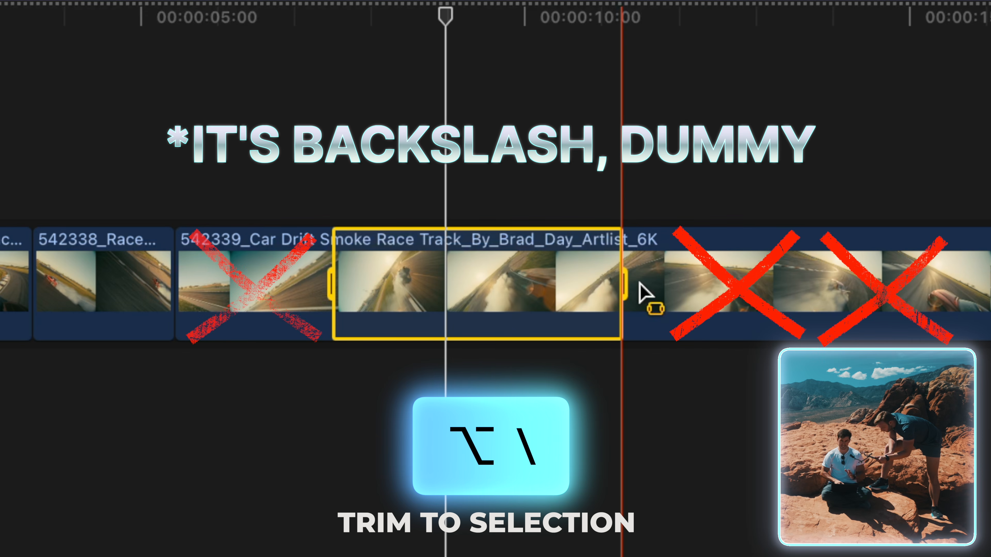
pyautogui.hotkey('alt', '\\')
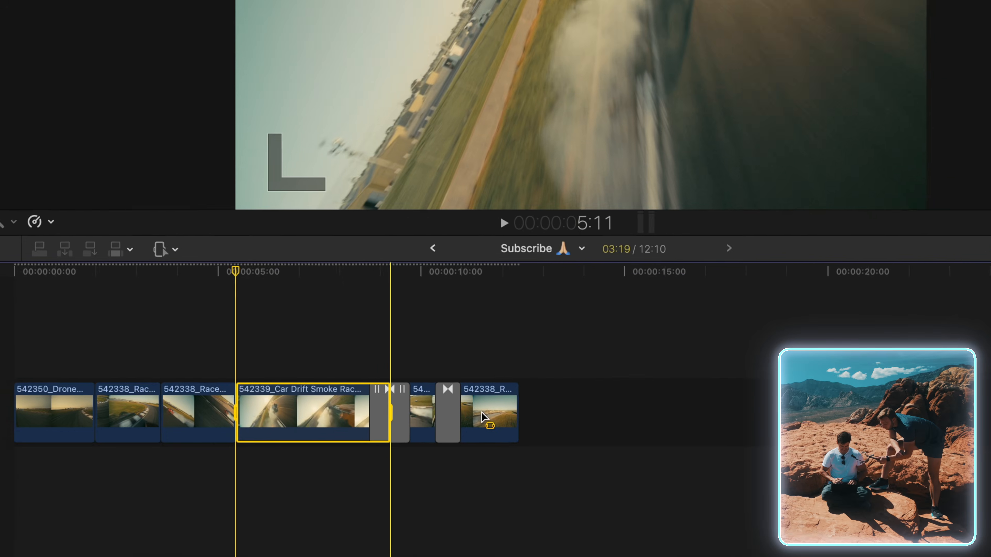
pyautogui.press('super+z')
# Trim the opening drone clip to a selected range 1:01 long from its middle.
pyautogui.press('a')
pyautogui.press('super+equal')
pyautogui.press('super+equal')
pyautogui.press('super+equal')
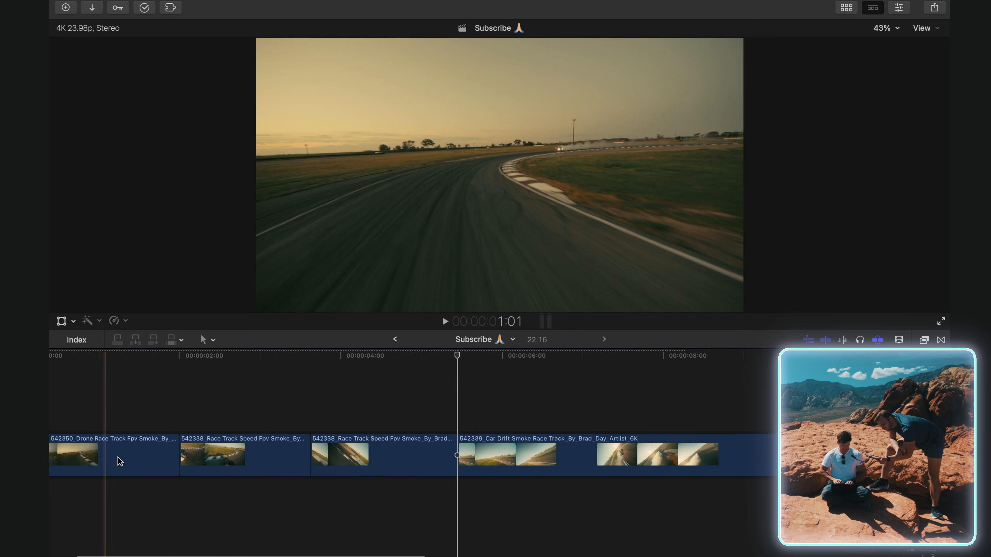
pyautogui.press('super+equal')
pyautogui.press('super+equal')
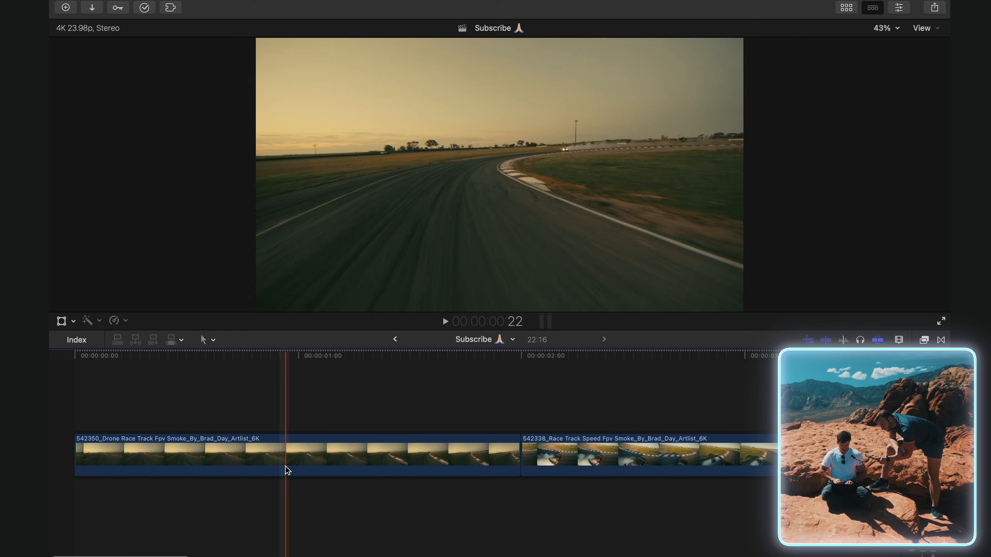
pyautogui.press('r')
pyautogui.moveTo(177, 455); pyautogui.dragTo(284, 450)
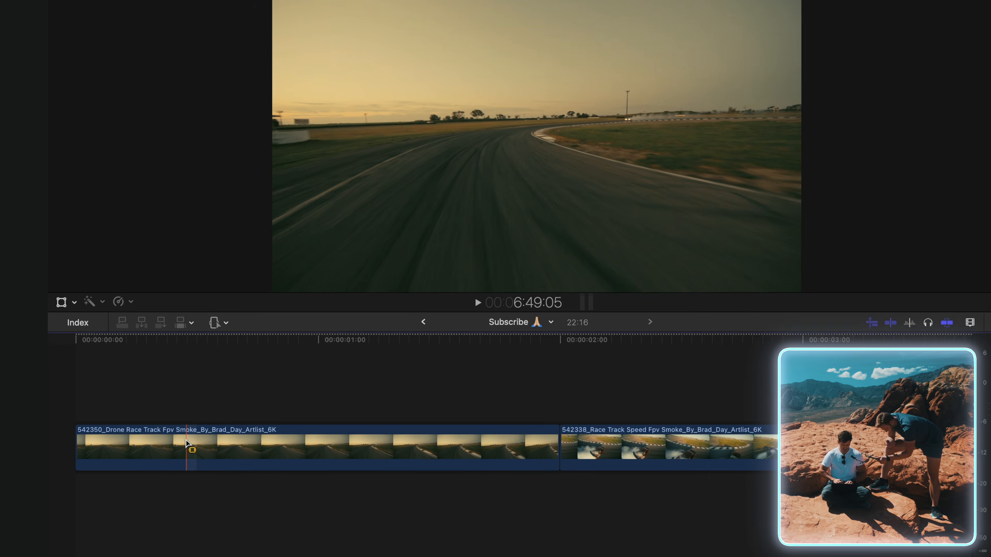
pyautogui.moveTo(362, 417); pyautogui.dragTo(532, 421)
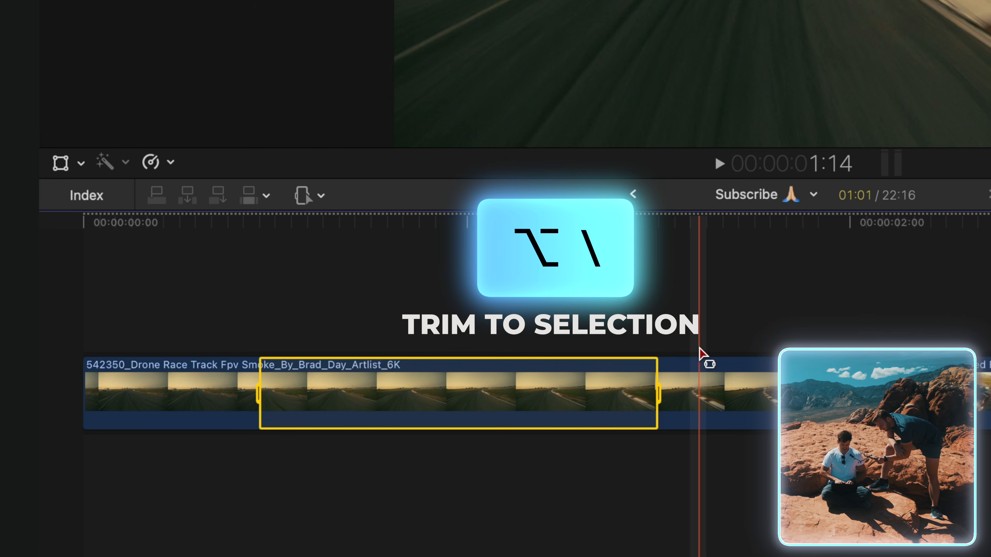
pyautogui.hotkey('alt', '\\')
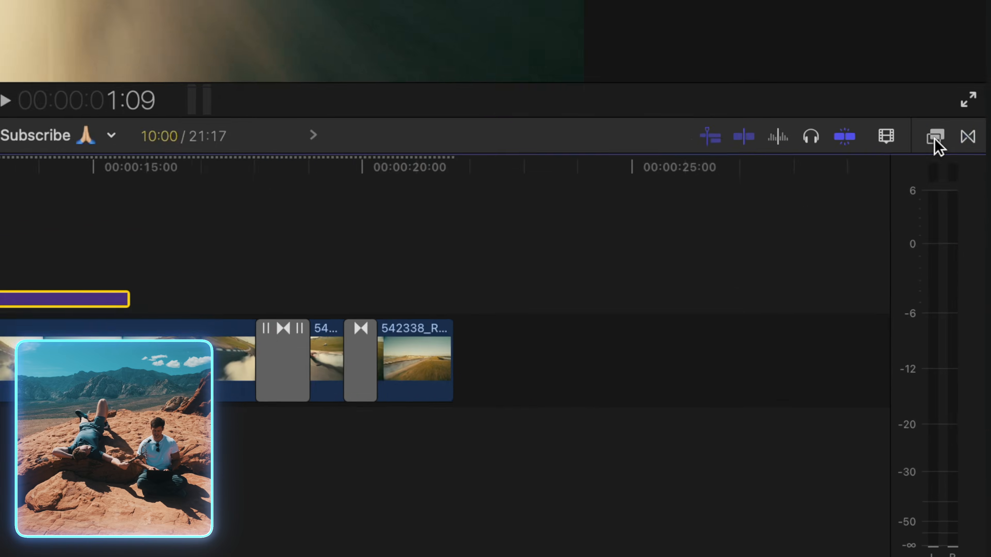
# Browse the video effects categories, going from the Visual Storytelling set to FCB's Clone Stamp, and close the effects browser.
pyautogui.click(935, 139)
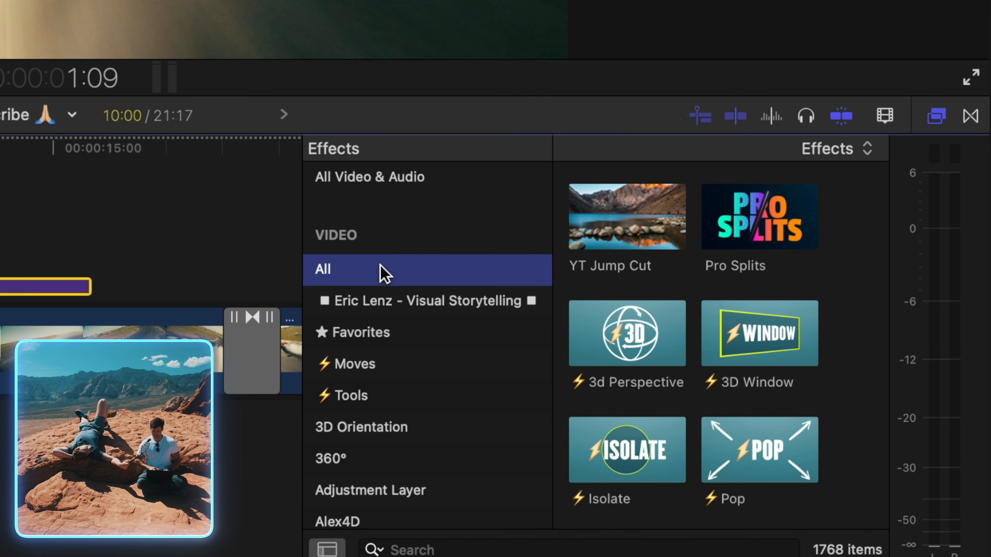
pyautogui.click(421, 171)
pyautogui.click(427, 289)
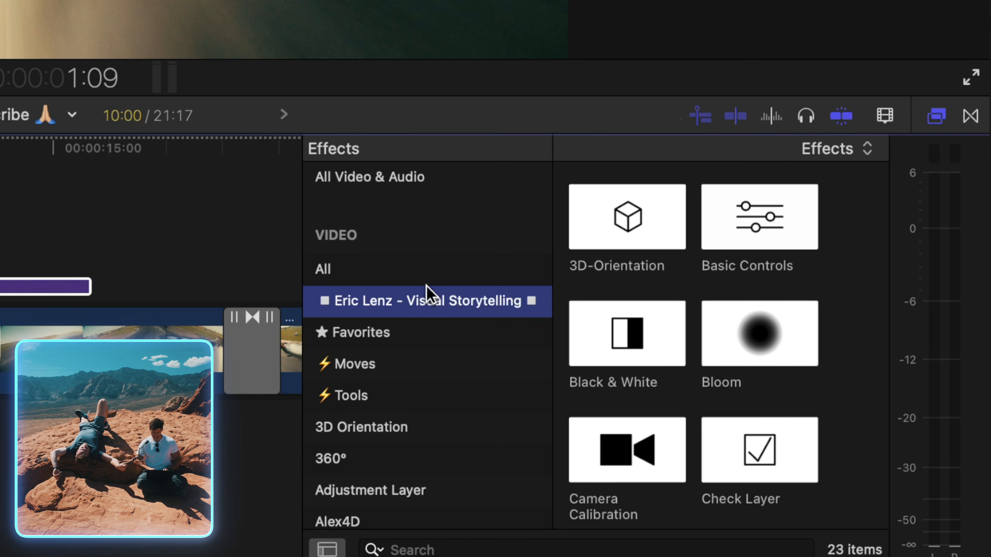
pyautogui.press('f')
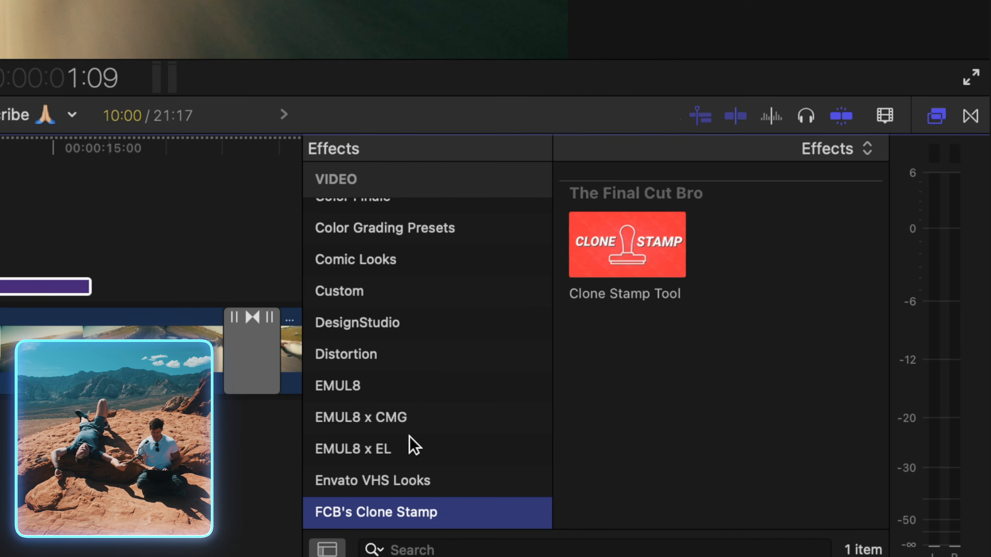
pyautogui.scroll(-5, 410, 436)
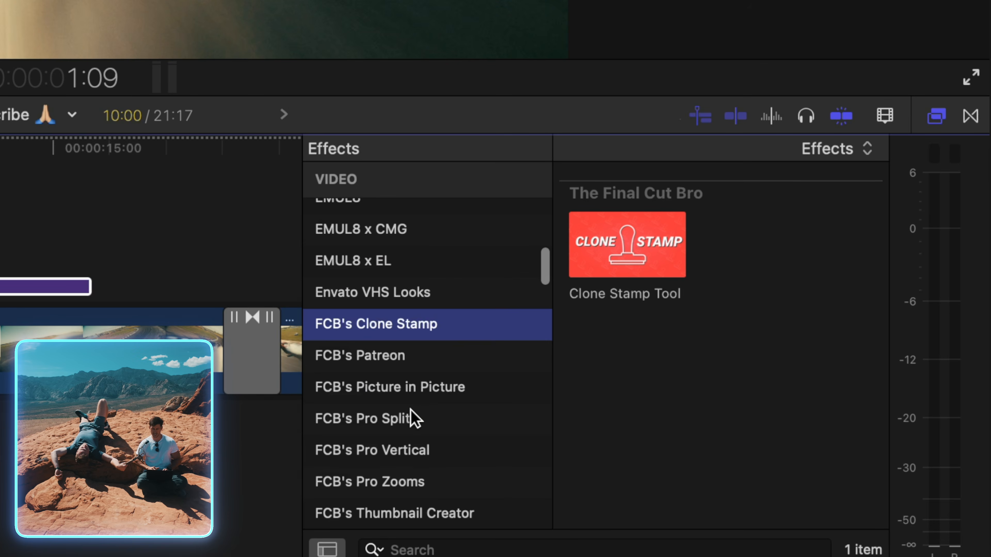
pyautogui.click(936, 116)
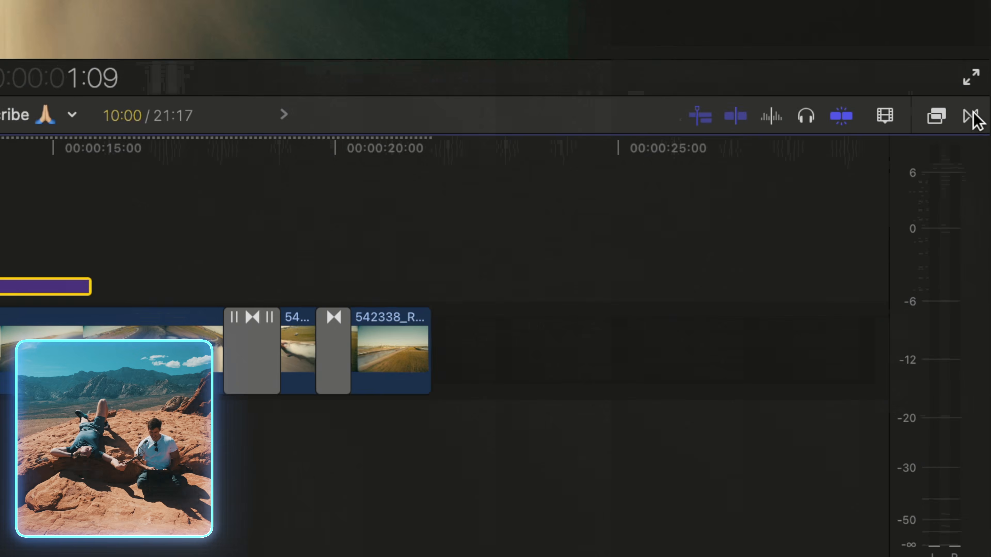
# Browse the transition categories, going from Whip Pan & Zoom to MA Fast Light Leak Transitions.
pyautogui.click(971, 116)
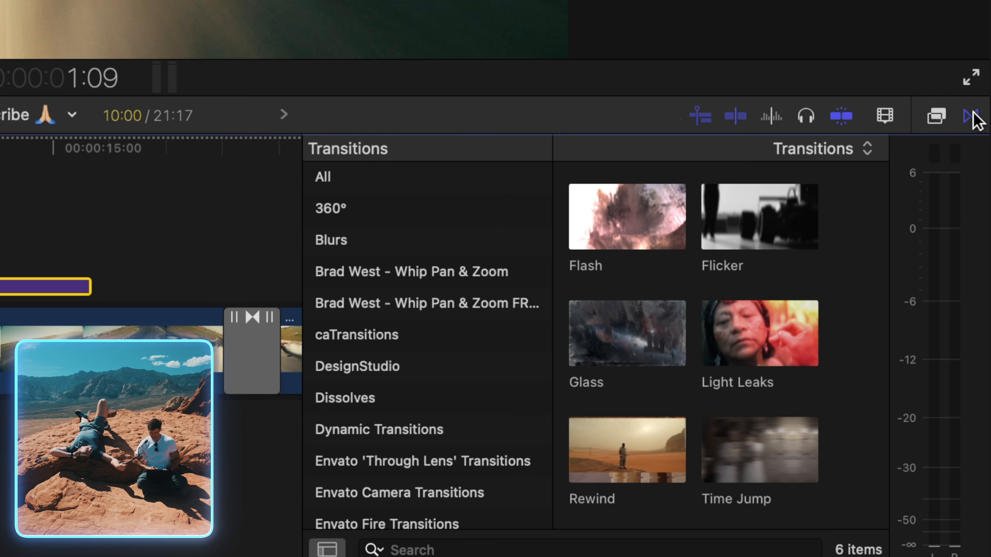
pyautogui.click(407, 274)
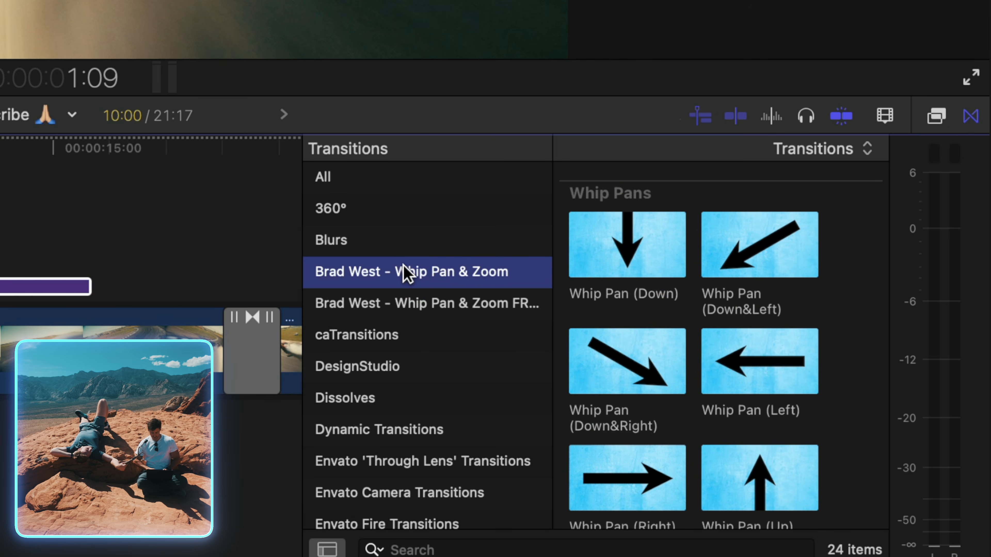
pyautogui.press('m')
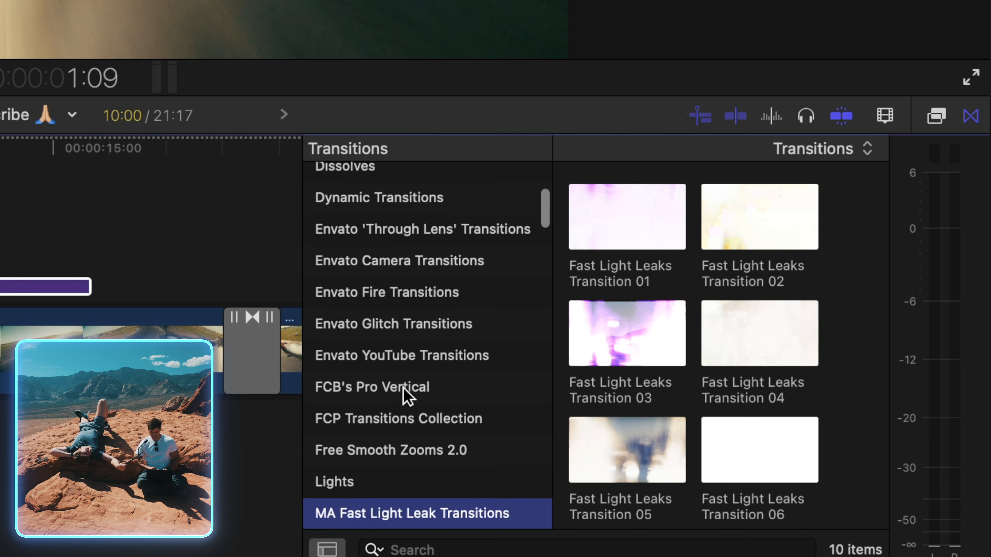
pyautogui.scroll(-5, 405, 395)
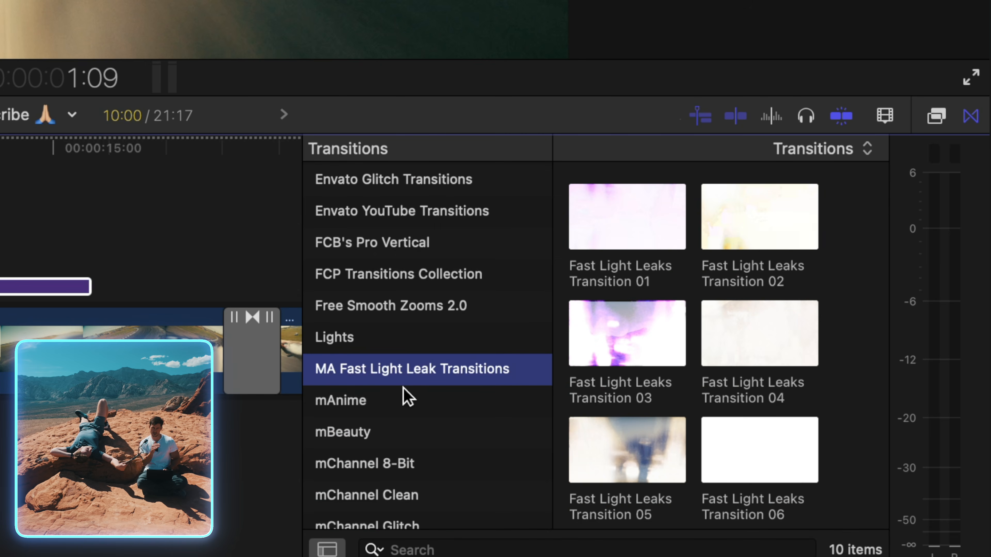
# Change the font of the Basic Title to Inter.
pyautogui.click(77, 260)
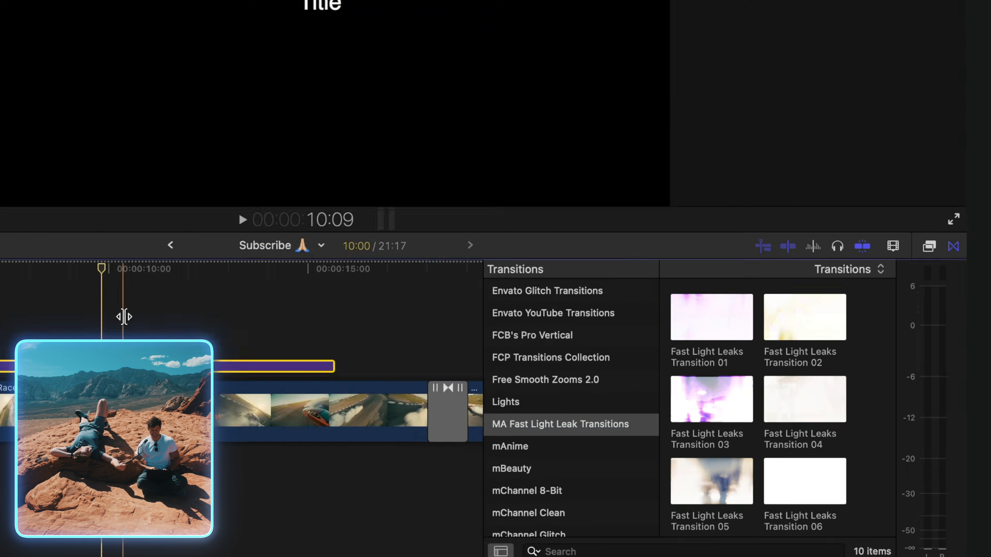
pyautogui.click(321, 338)
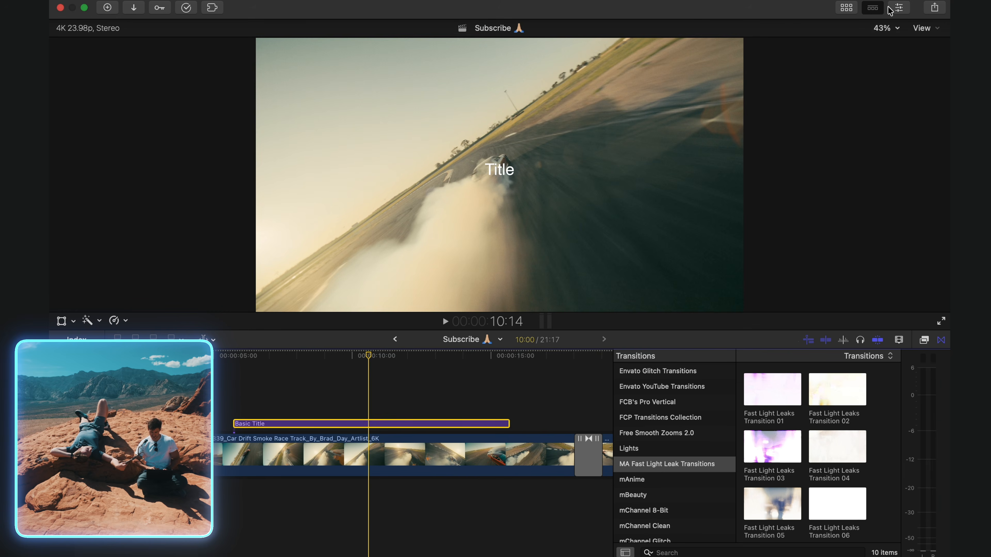
pyautogui.click(900, 7)
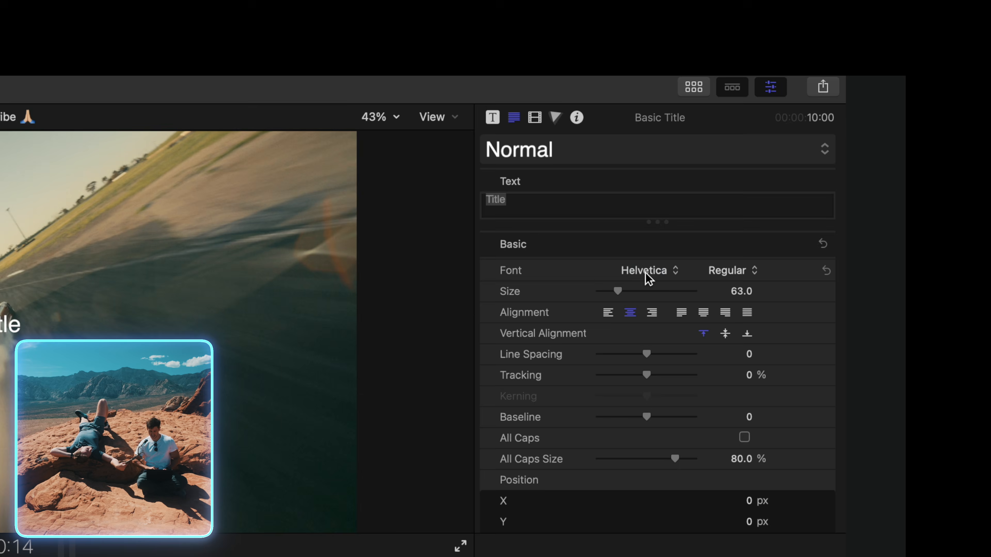
pyautogui.click(648, 273)
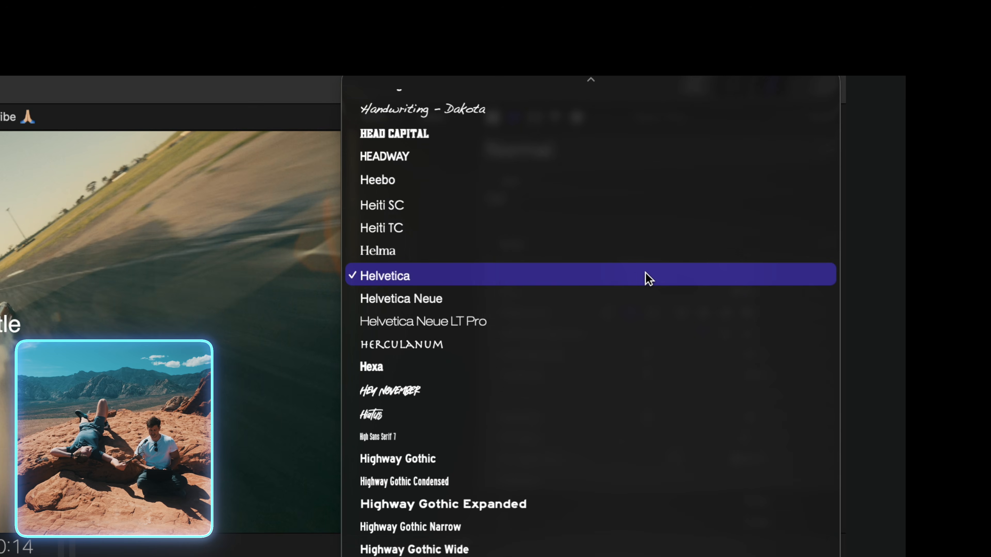
pyautogui.scroll(5, 648, 278)
pyautogui.scroll(-4, 648, 278)
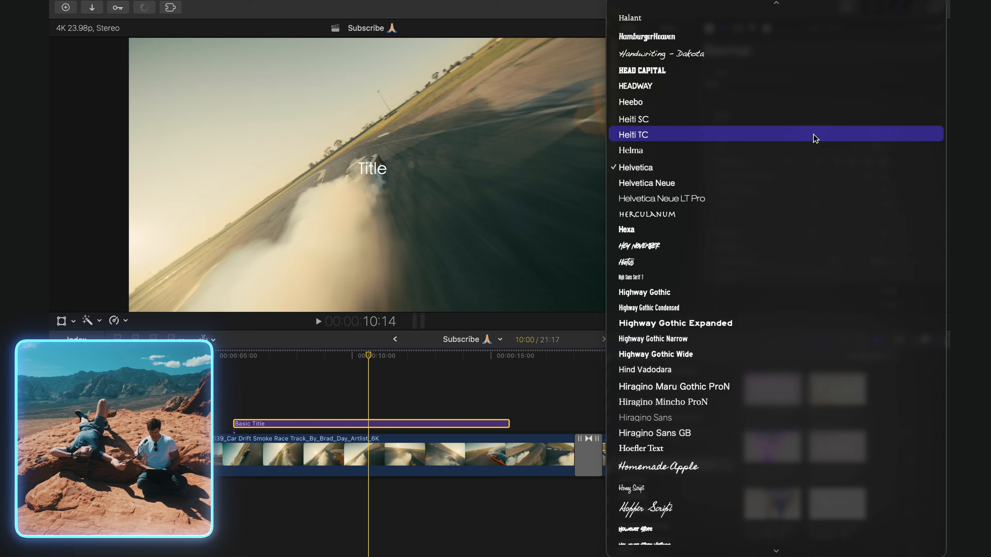
pyautogui.write('inter')
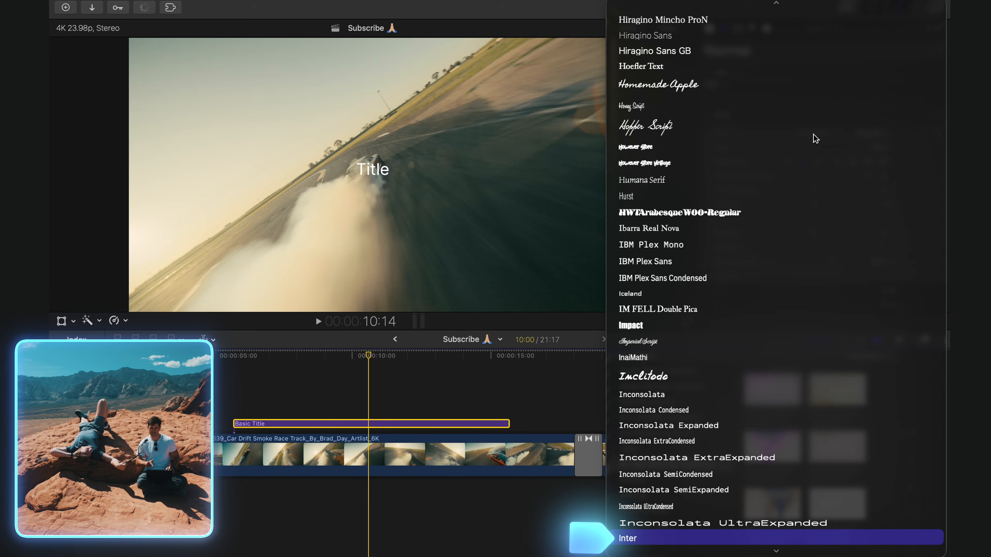
pyautogui.press('Return')
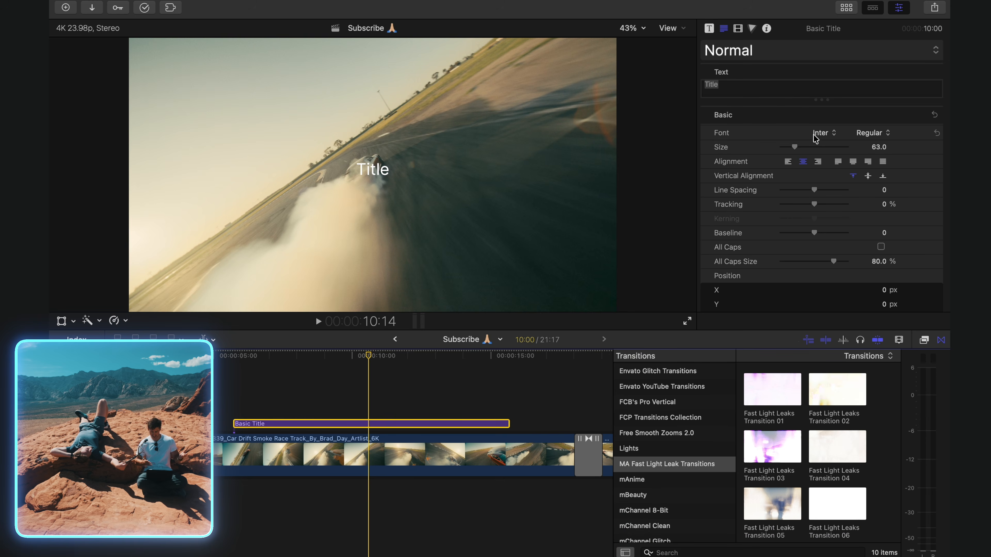